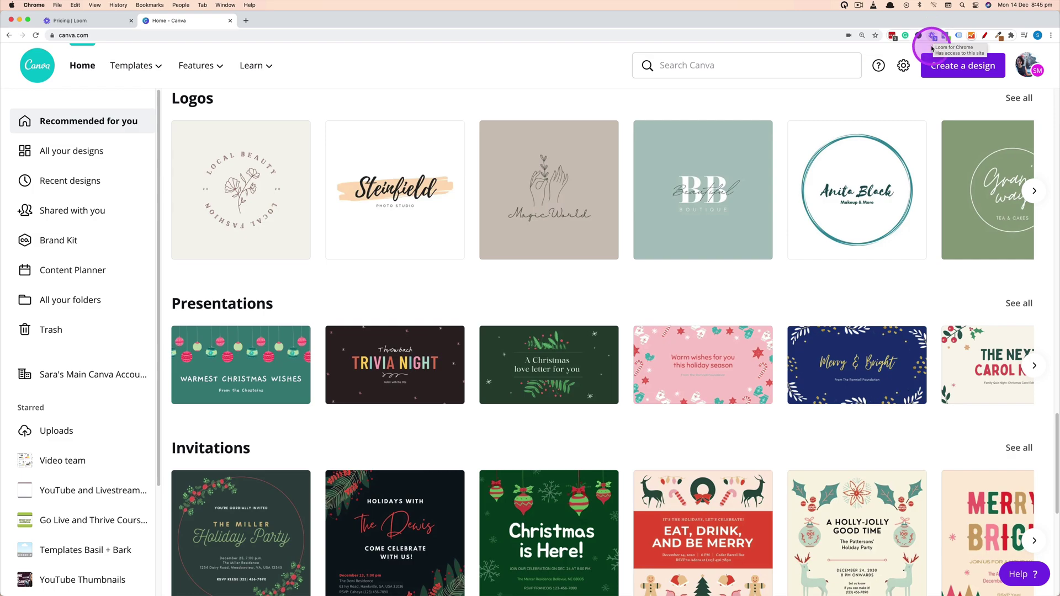
Step: Keep Loom on Screen and Camera mode with the RODECaster Pro Stereo microphone
click(933, 38)
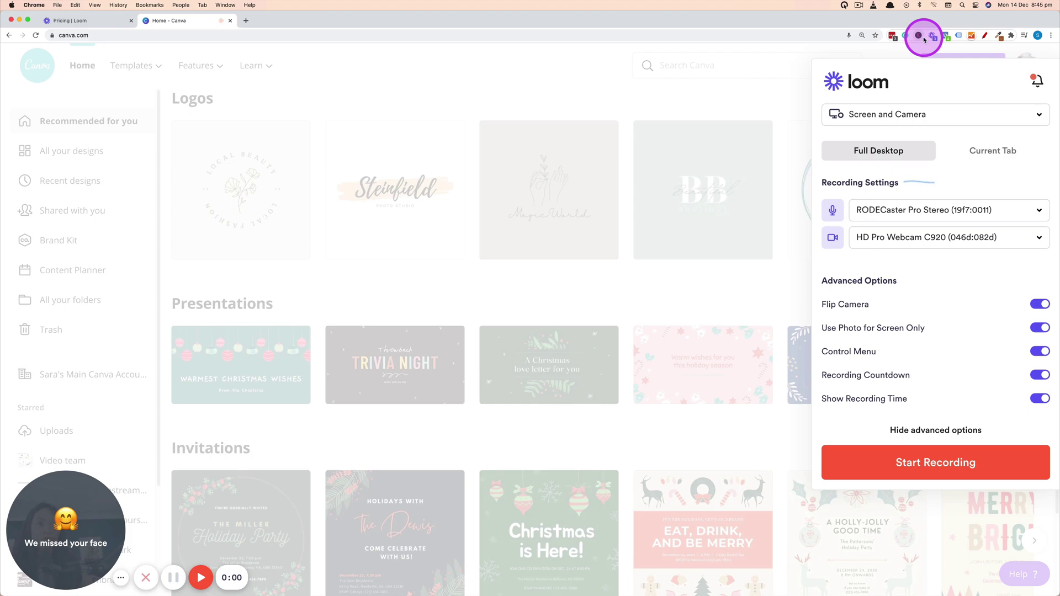
click(1040, 115)
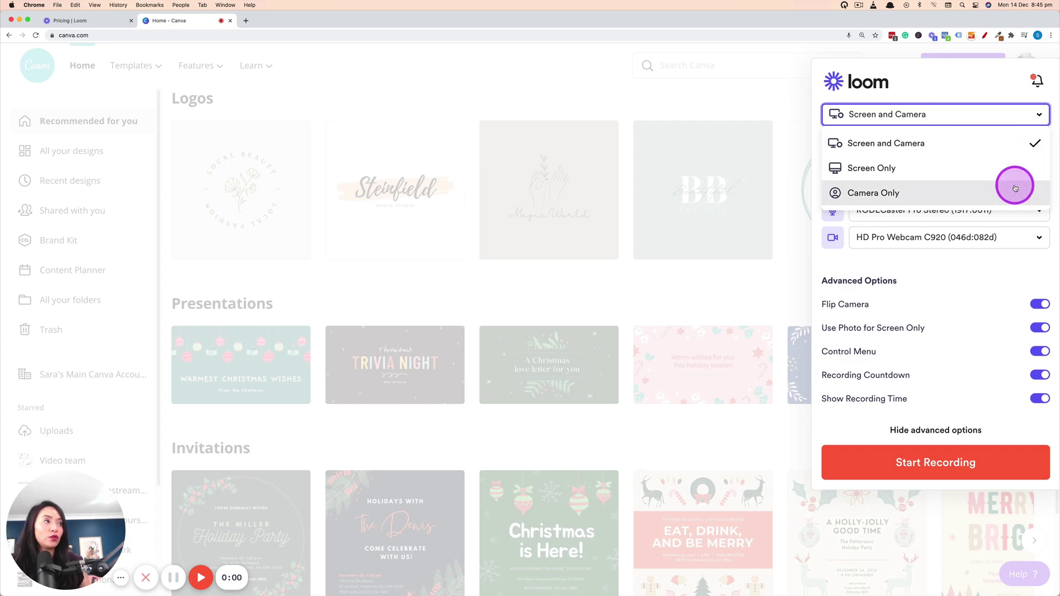
click(983, 89)
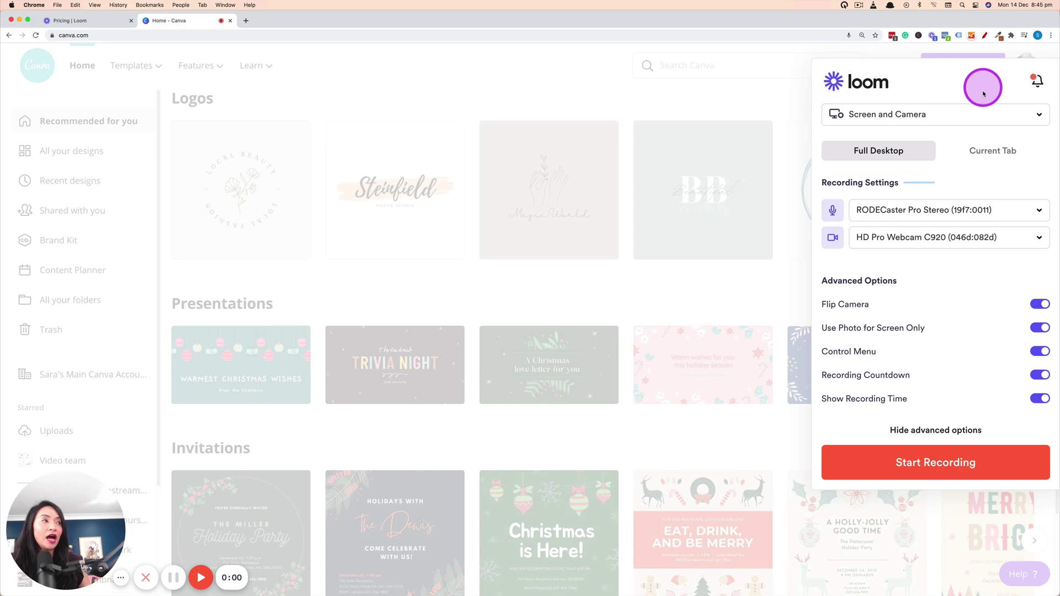
click(1045, 214)
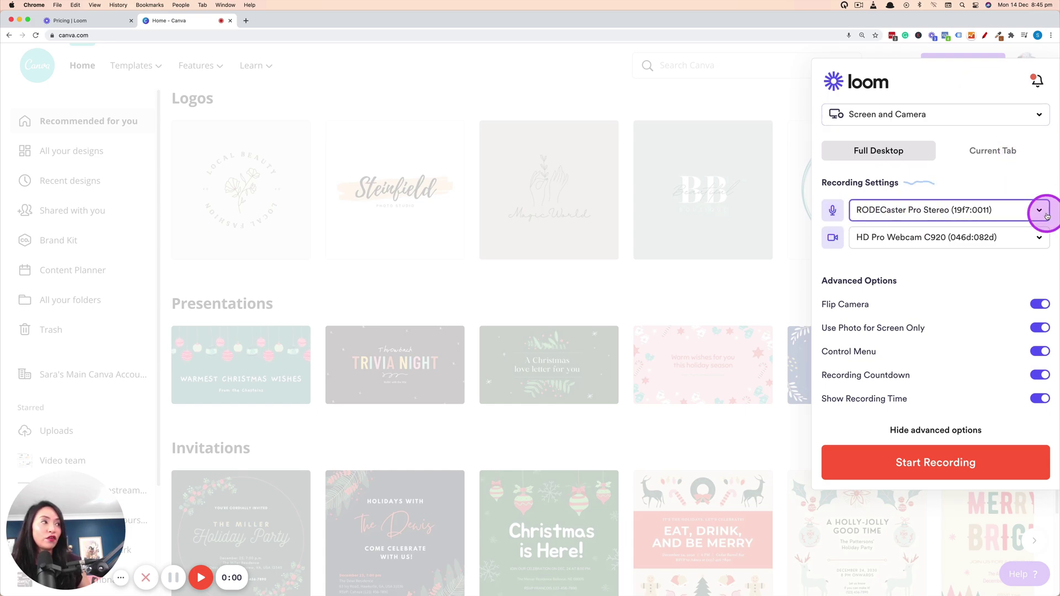
click(1046, 214)
click(1035, 212)
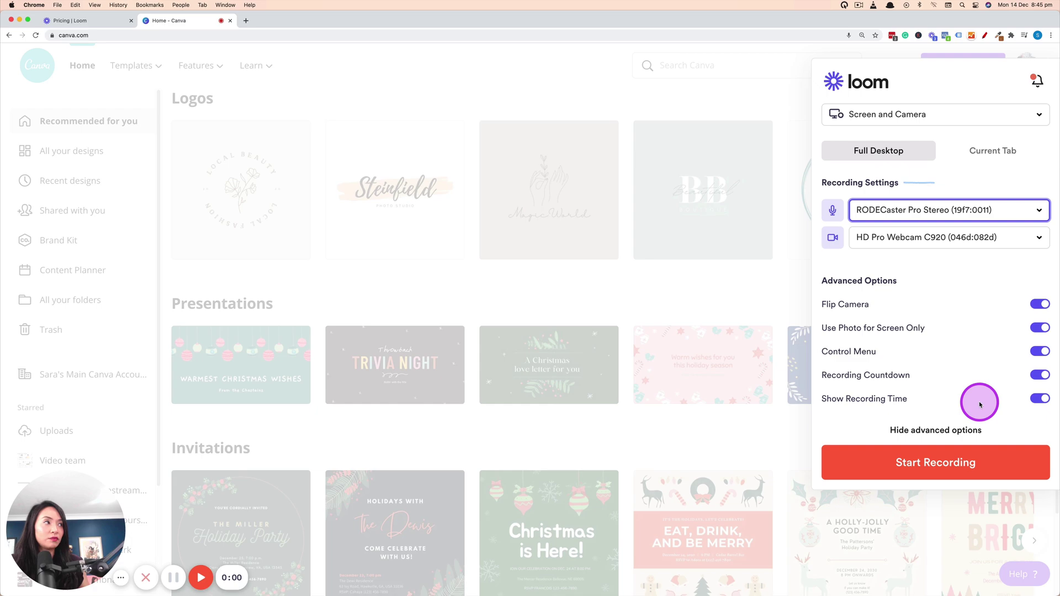
Step: Start a Loom recording that shares the entire Screen 1 and let the countdown finish
click(1014, 462)
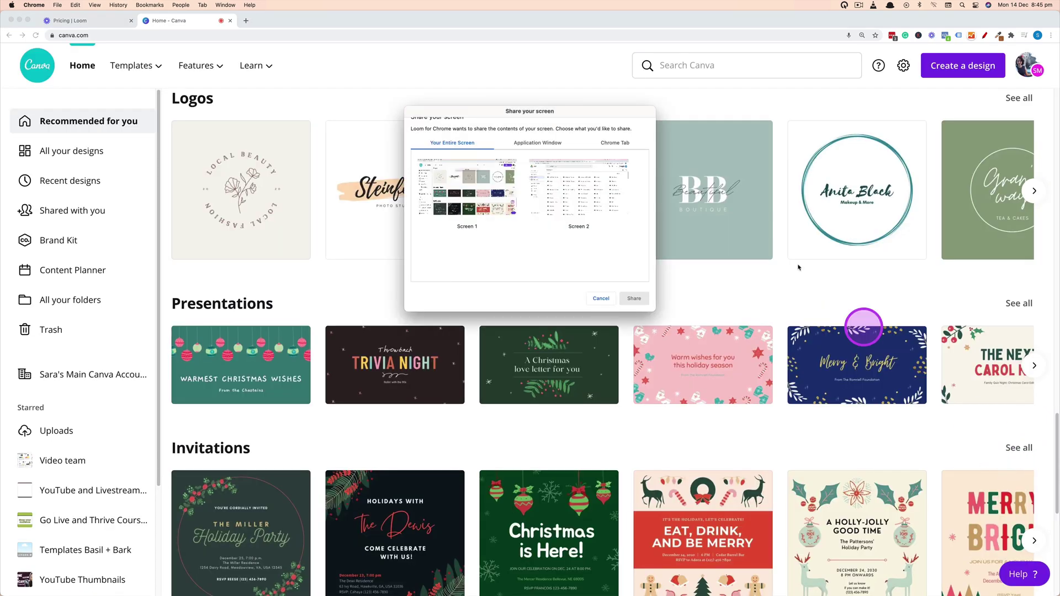
click(482, 193)
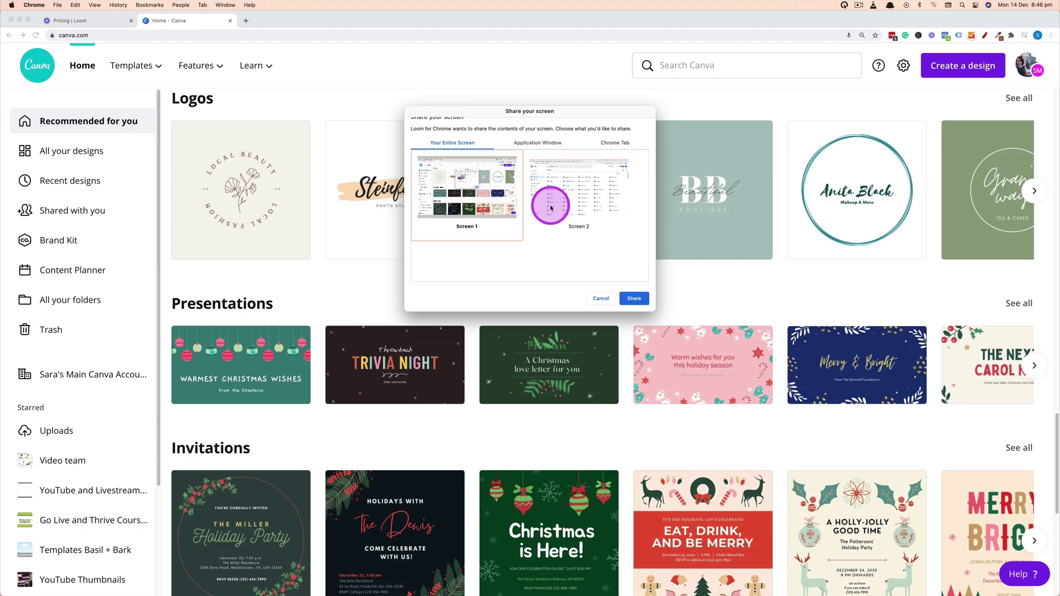
click(634, 298)
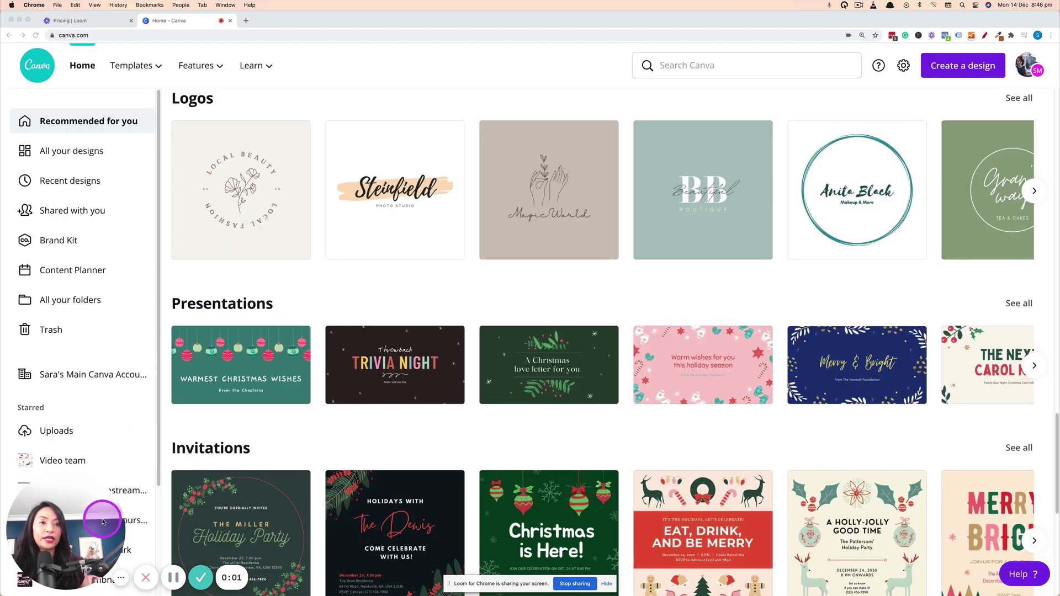
click(62, 557)
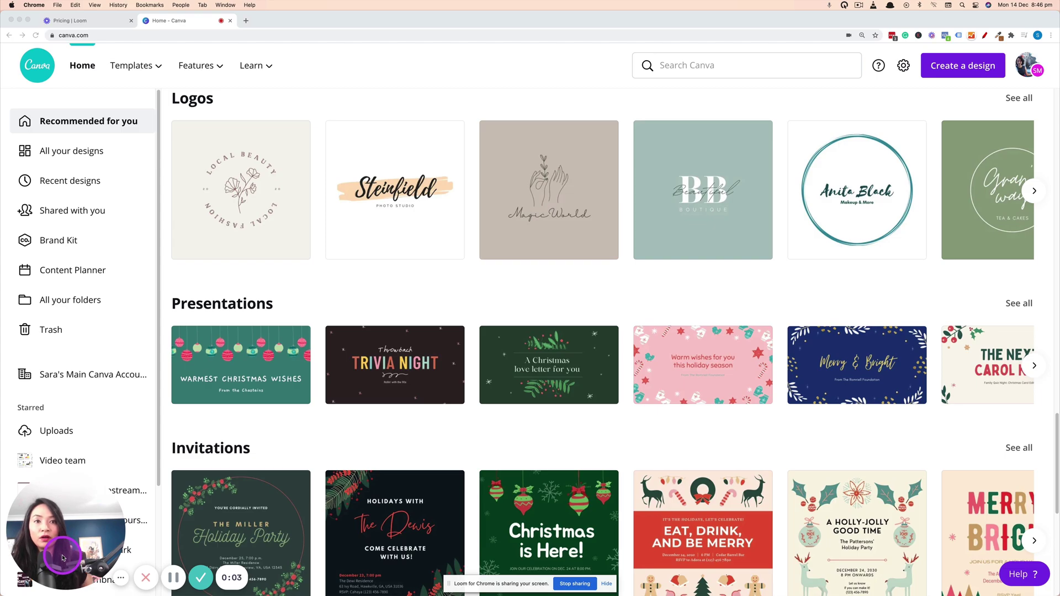
Step: Resize the webcam bubble to medium, then large, then back to small
scroll(332, 480, down, 4)
scroll(336, 501, down, 15)
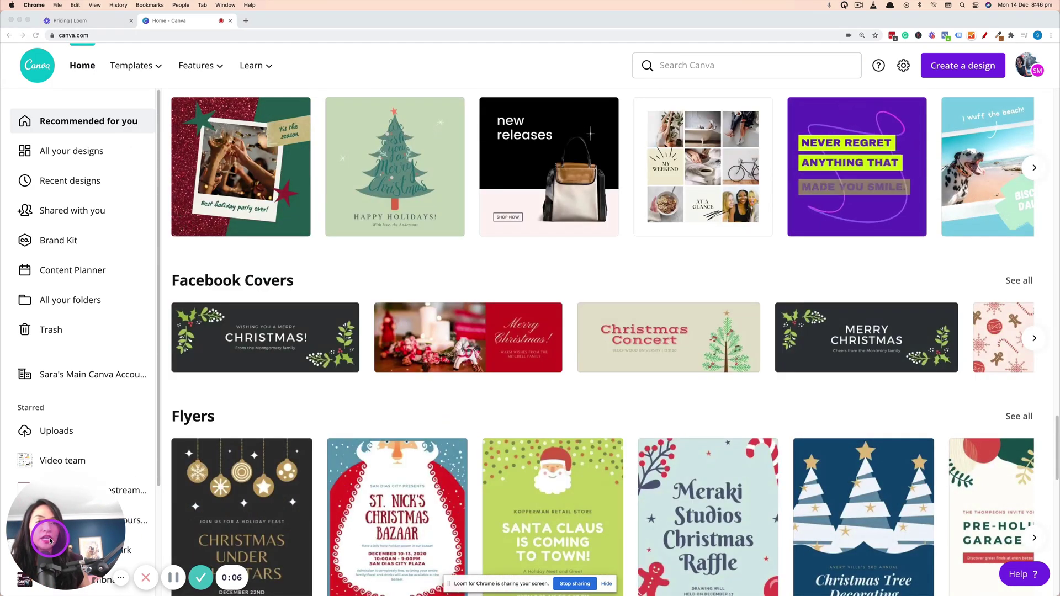
click(50, 541)
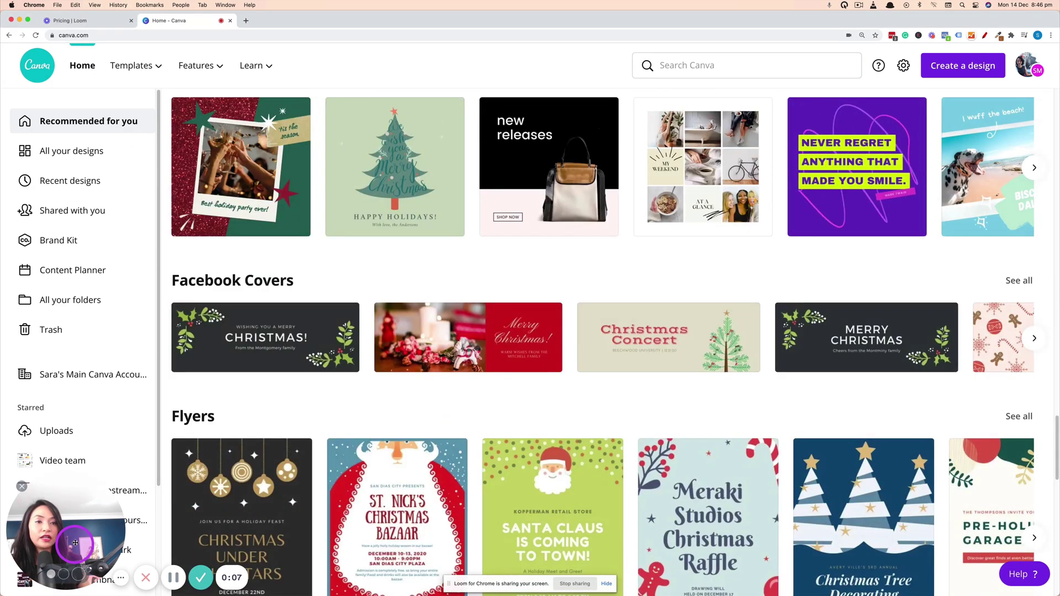
click(62, 576)
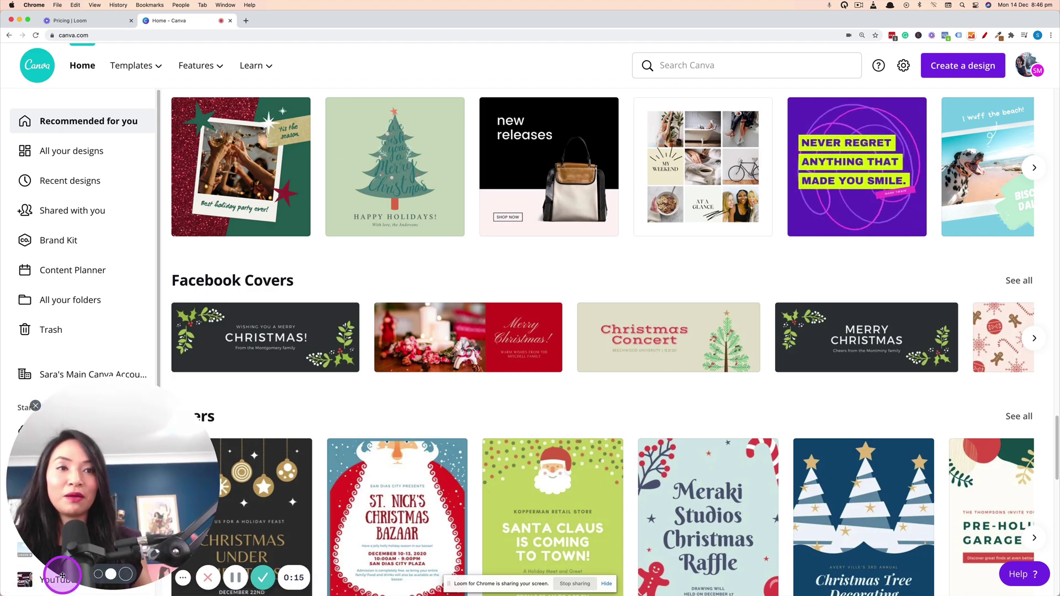
click(127, 576)
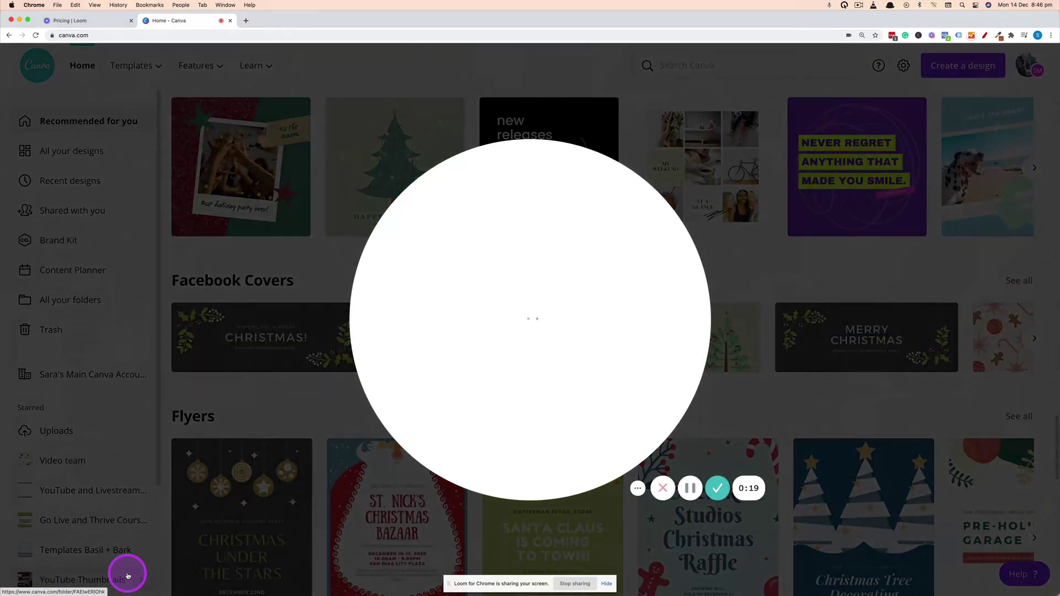
mouse_move(608, 452)
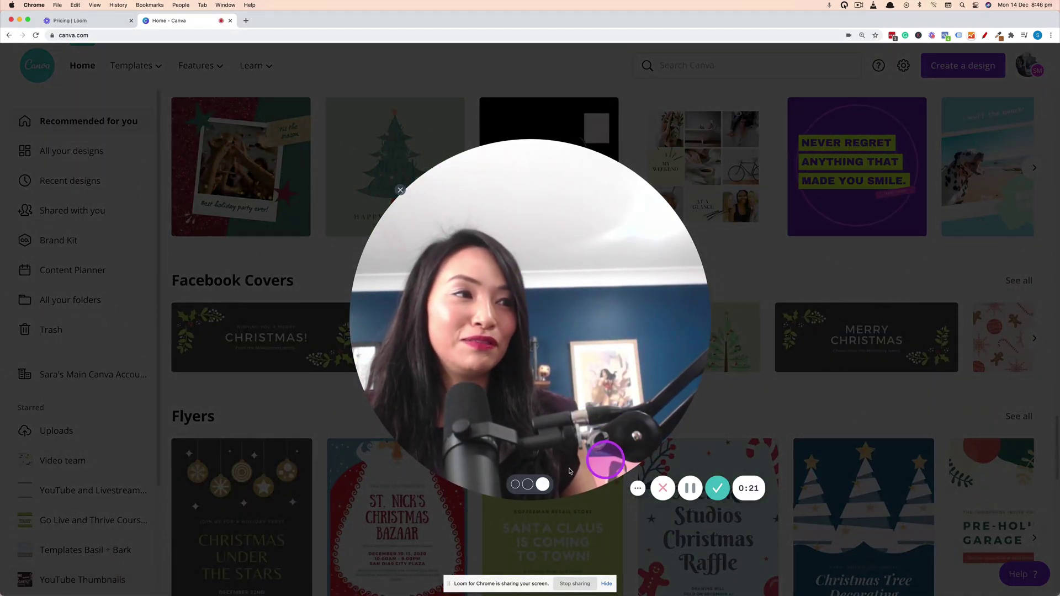
click(515, 483)
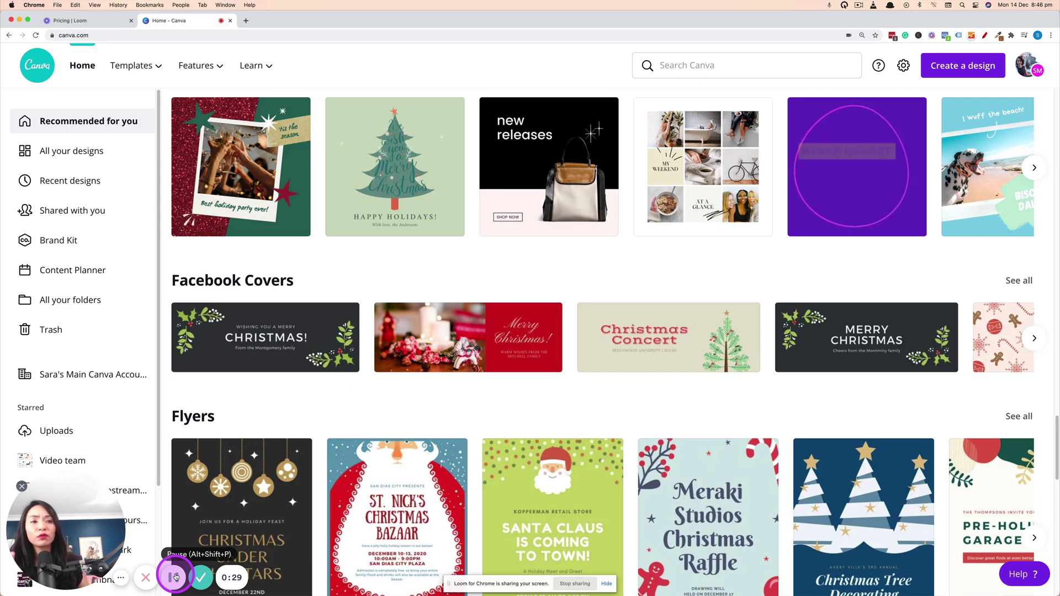
Step: Pause and resume the recording, then scroll down the Canva page to Email Headers
click(176, 578)
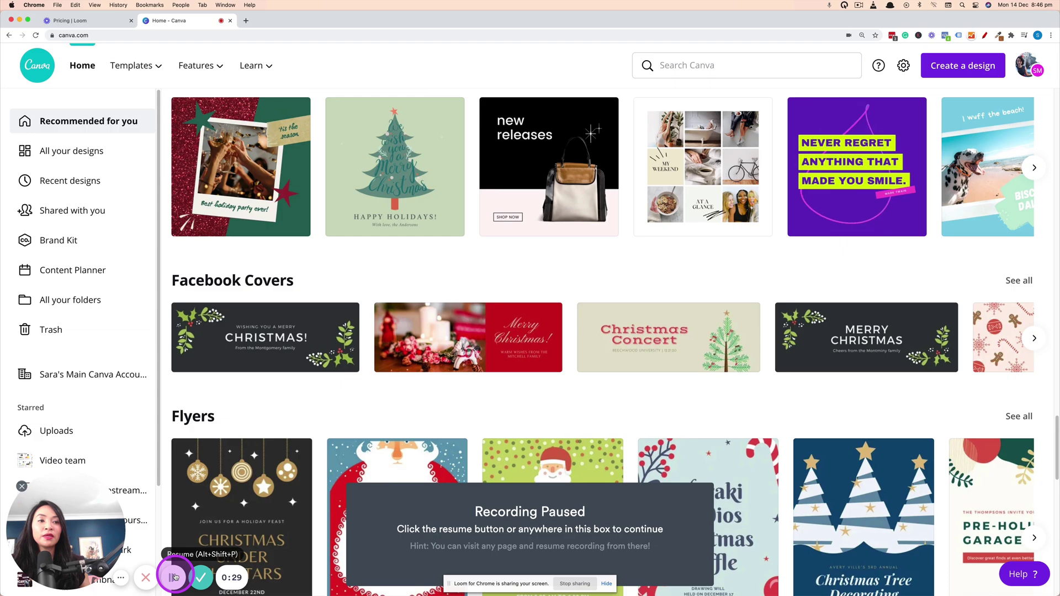
click(175, 577)
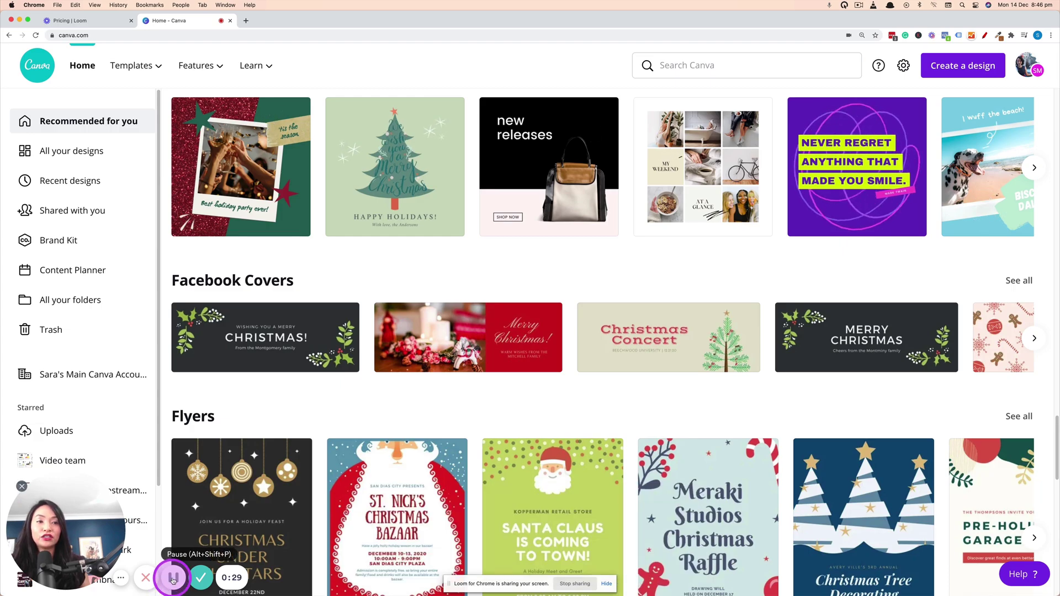
scroll(429, 439, down, 10)
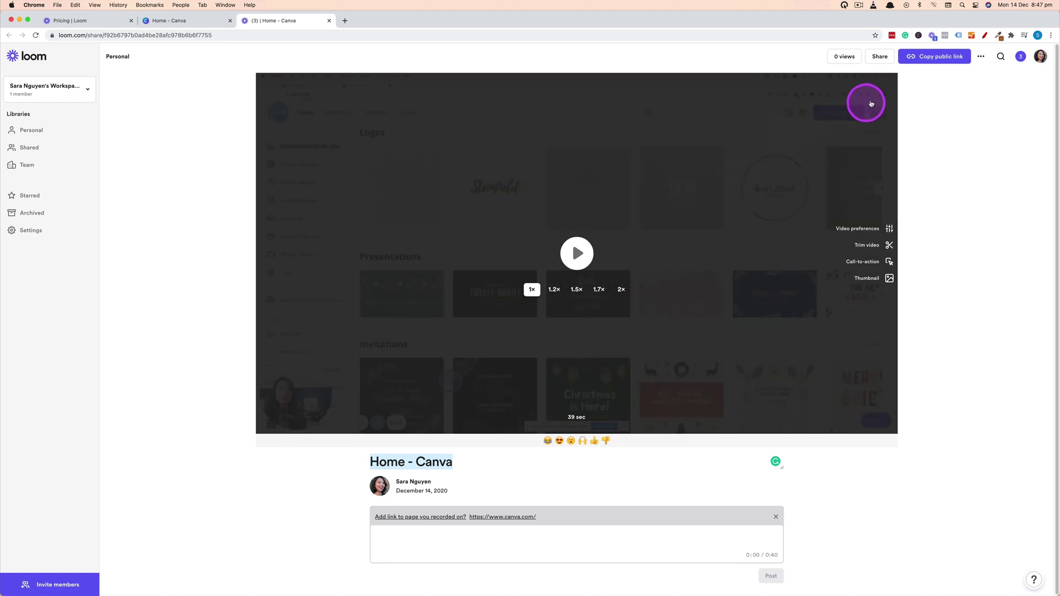
Step: Copy the public link for the 39-second Home - Canva video
click(937, 58)
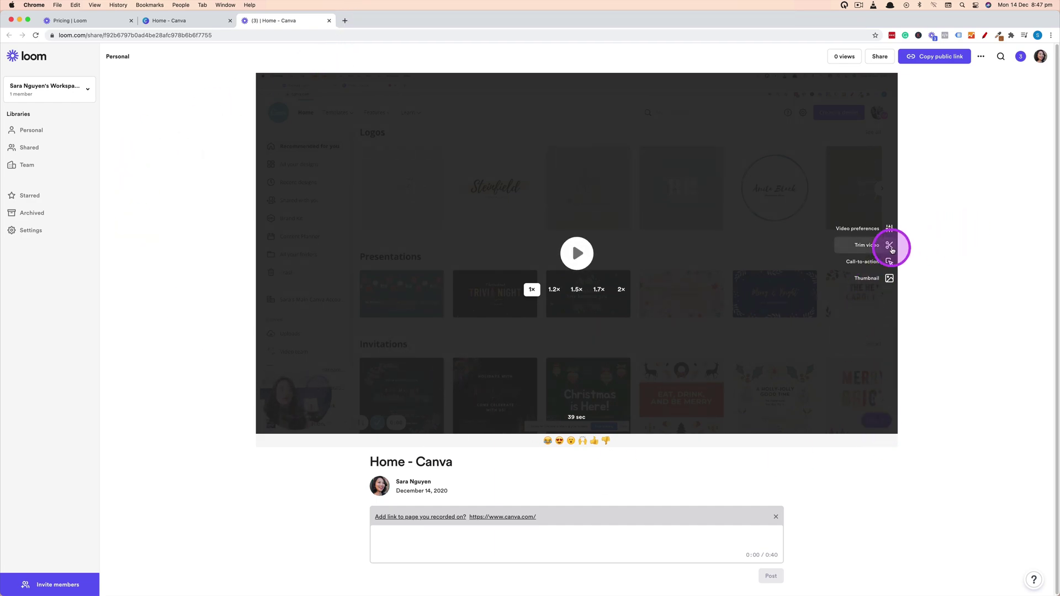
Step: Preview the video and set the trim range from 0:01.0 to 0:38.9
click(888, 245)
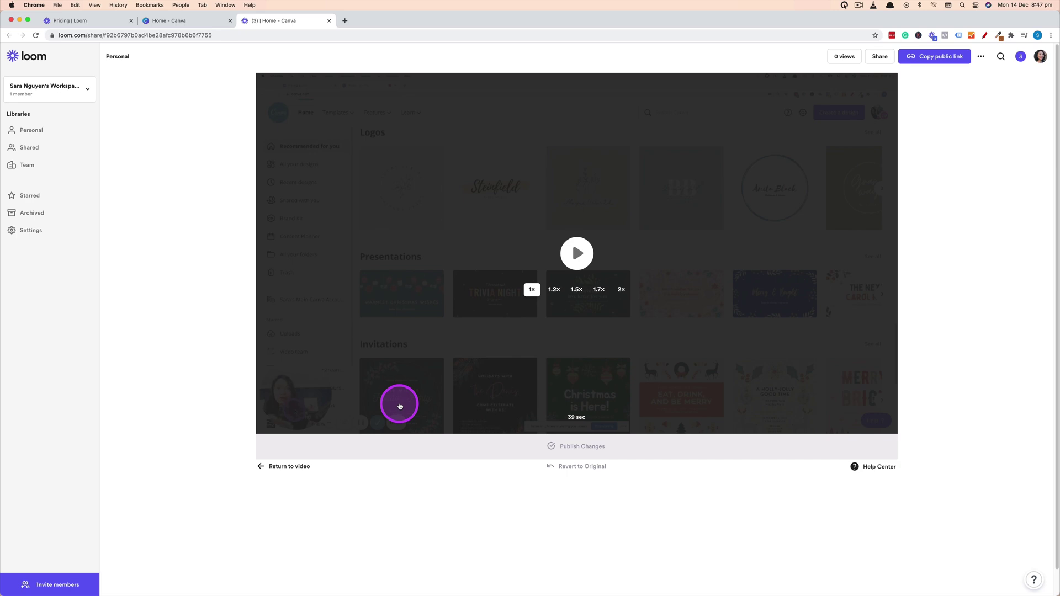
click(573, 241)
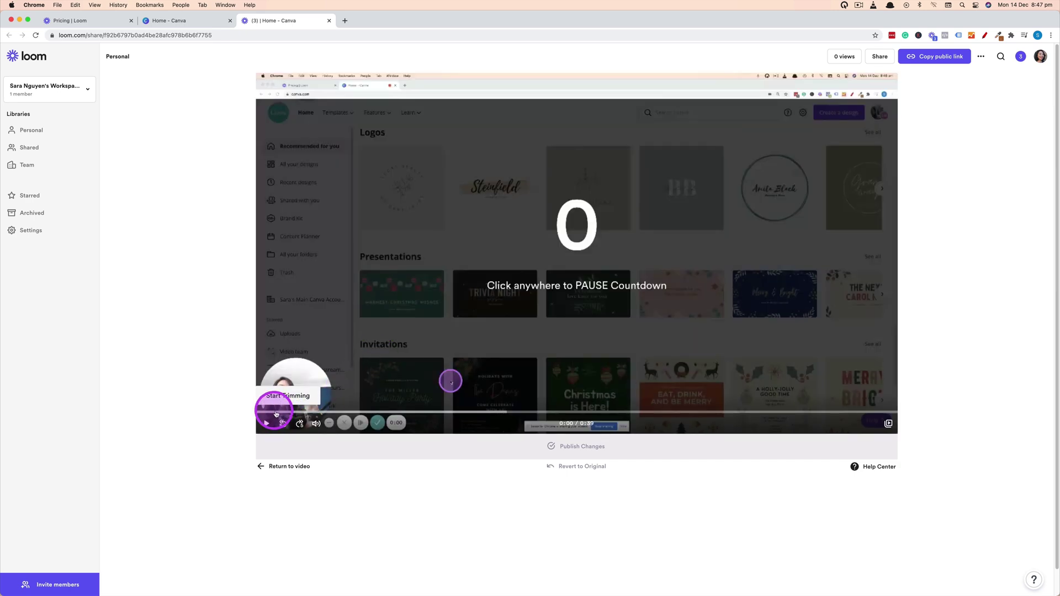
click(299, 396)
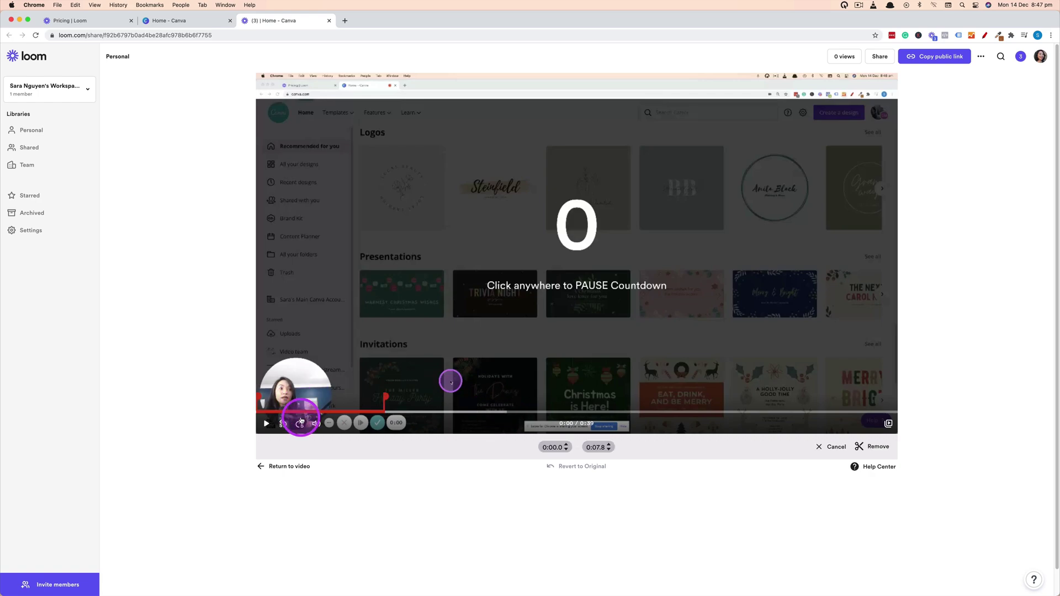
drag(386, 398, 890, 390)
drag(251, 398, 273, 397)
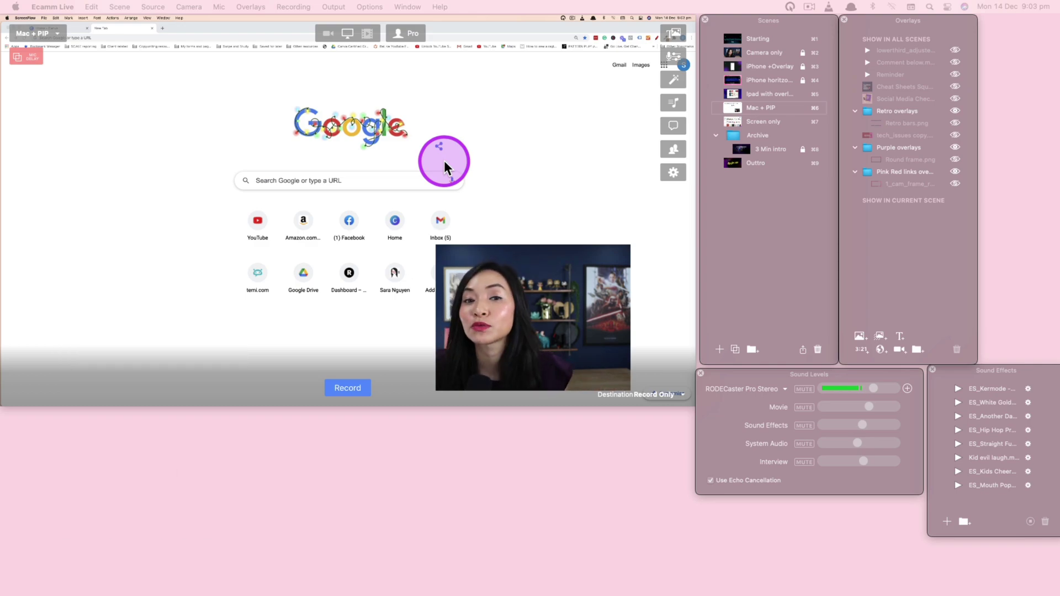
Step: Change the picture-in-picture shape to Square, then settle on Round
mouse_move(512, 310)
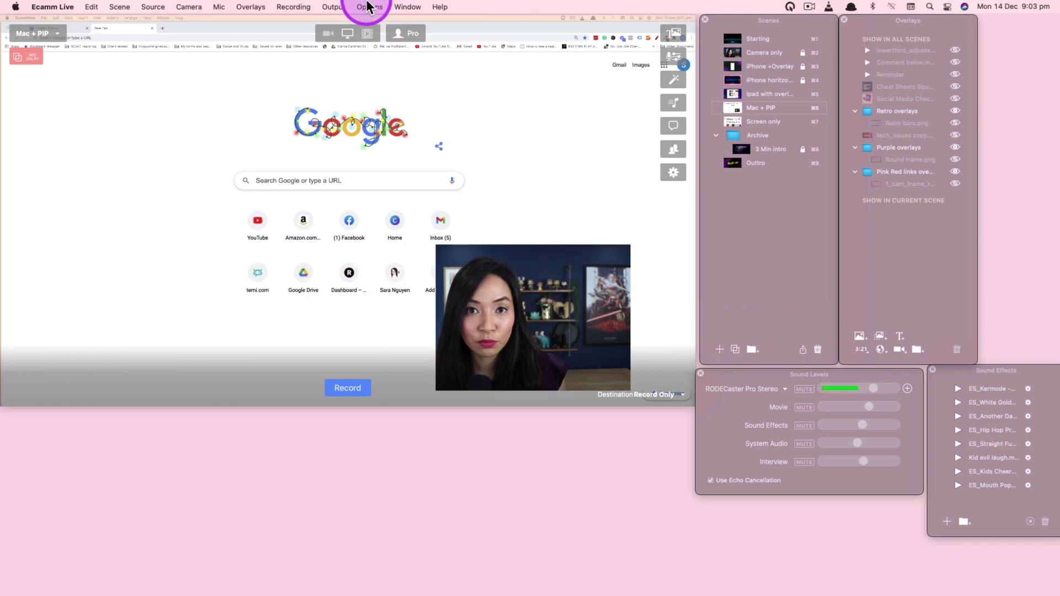
click(369, 7)
mouse_move(420, 103)
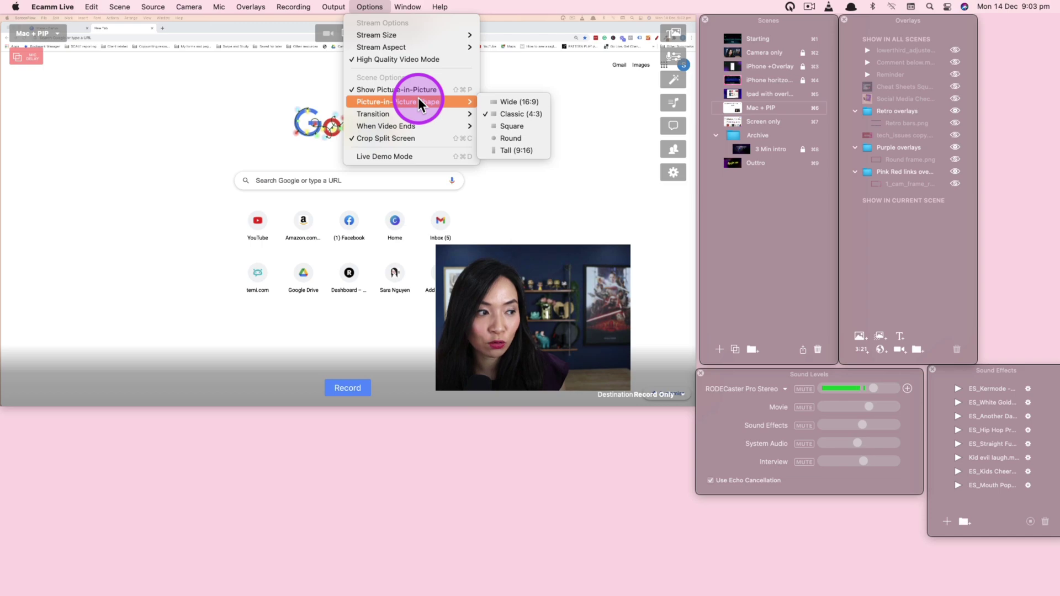
click(533, 126)
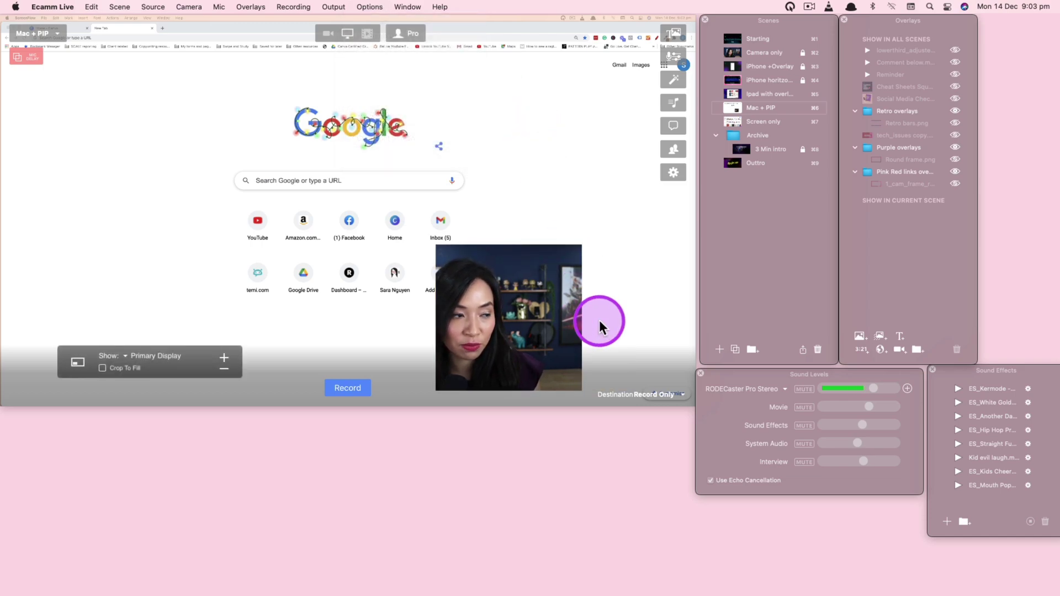
mouse_move(530, 356)
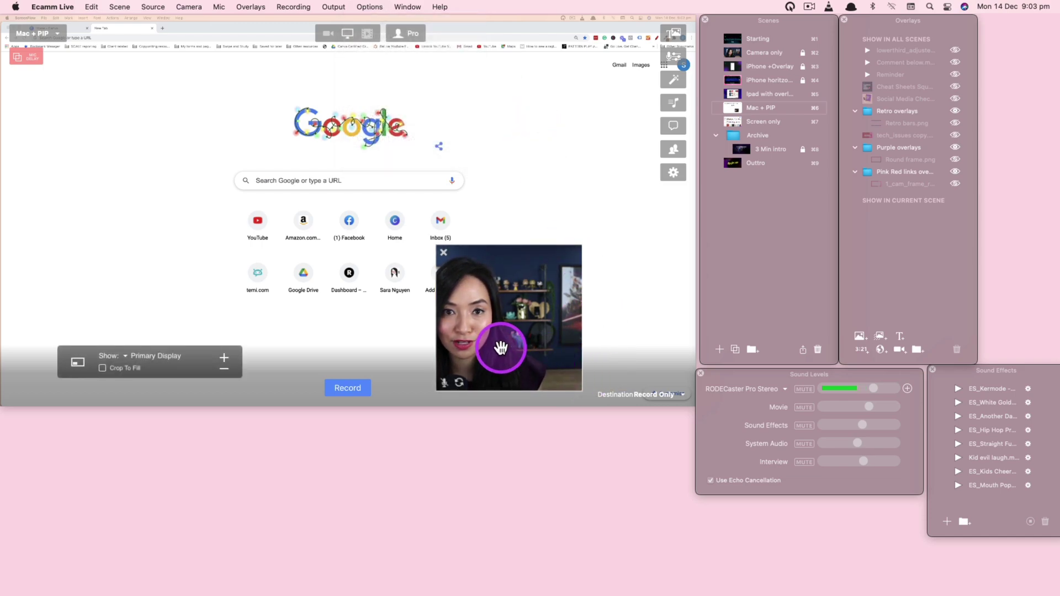
click(369, 6)
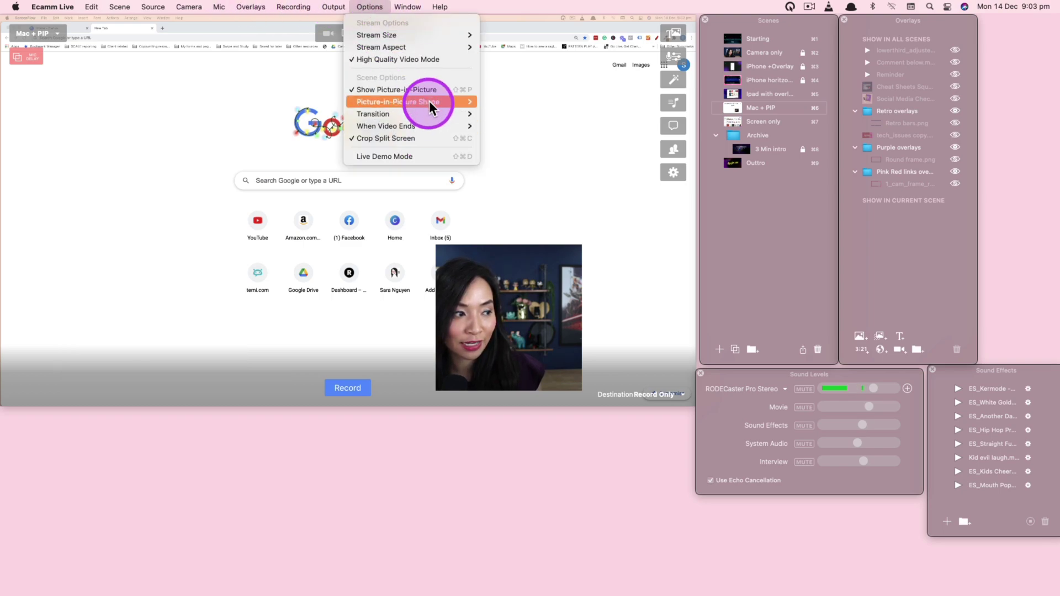
mouse_move(429, 106)
click(511, 136)
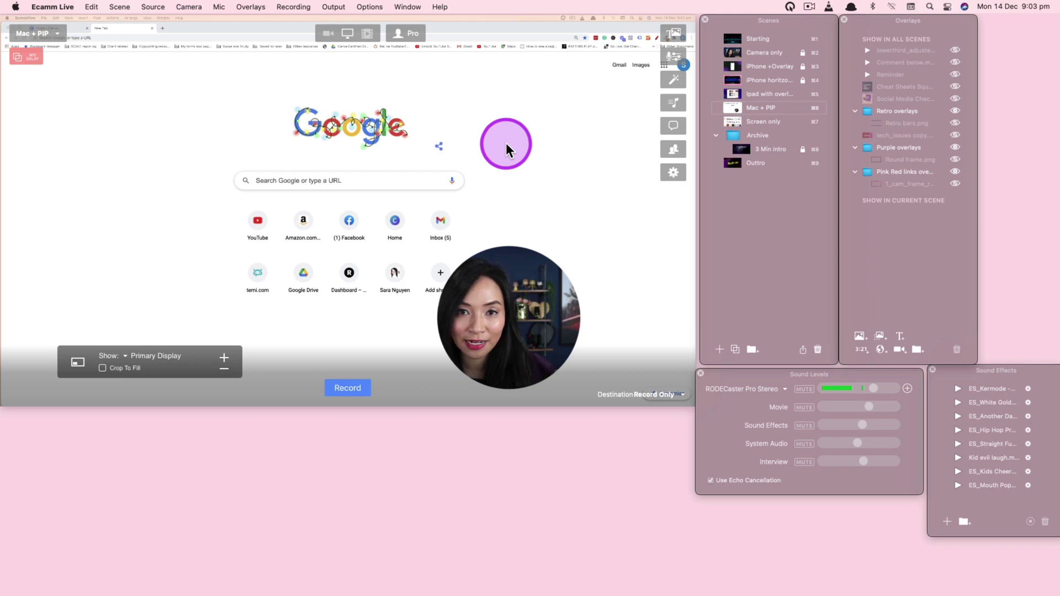
Step: Move the round webcam overlay to the lower right of the preview and resize it
drag(543, 310, 639, 323)
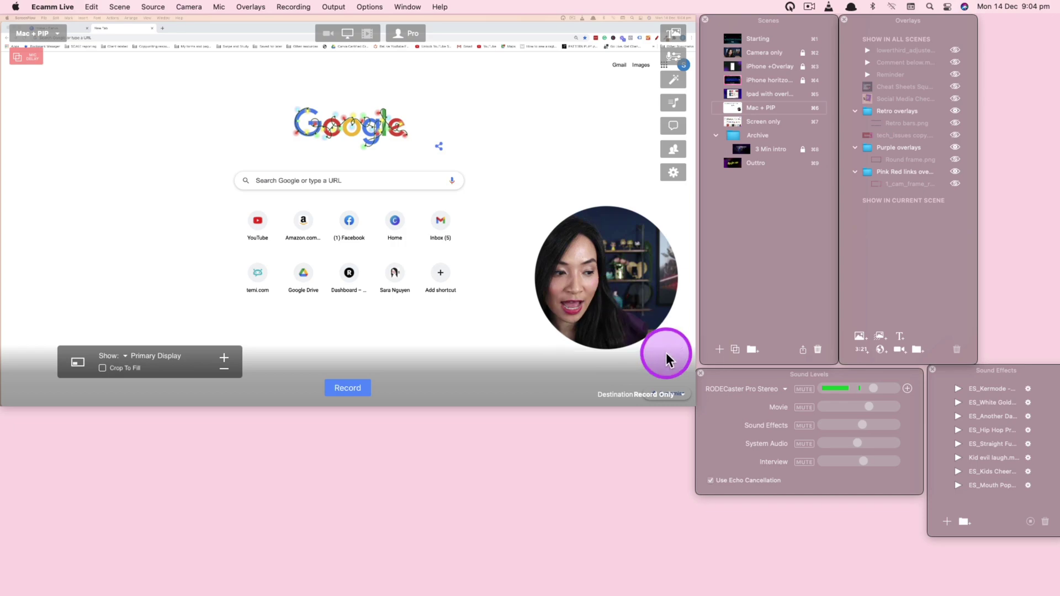
drag(666, 359, 602, 296)
drag(587, 258, 633, 321)
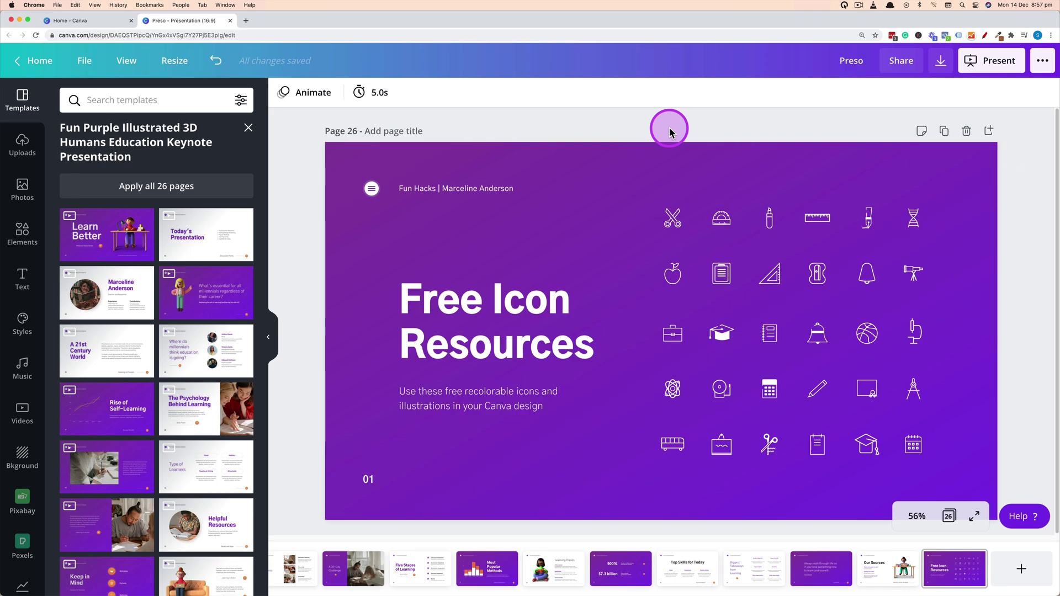
Step: Collapse the Templates panel and choose Present and record from the ••• menu
click(269, 338)
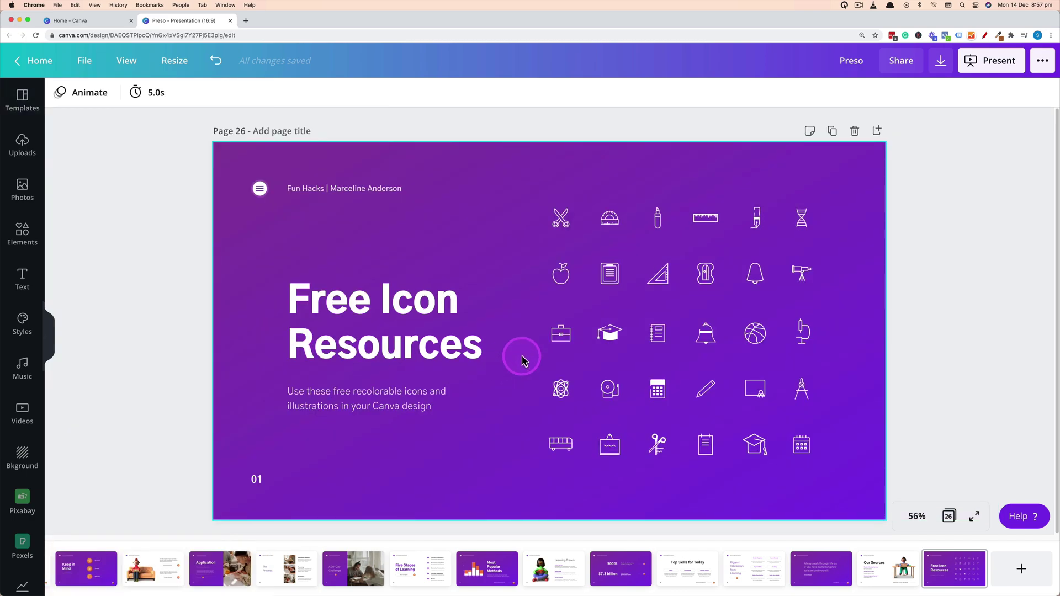
click(1043, 69)
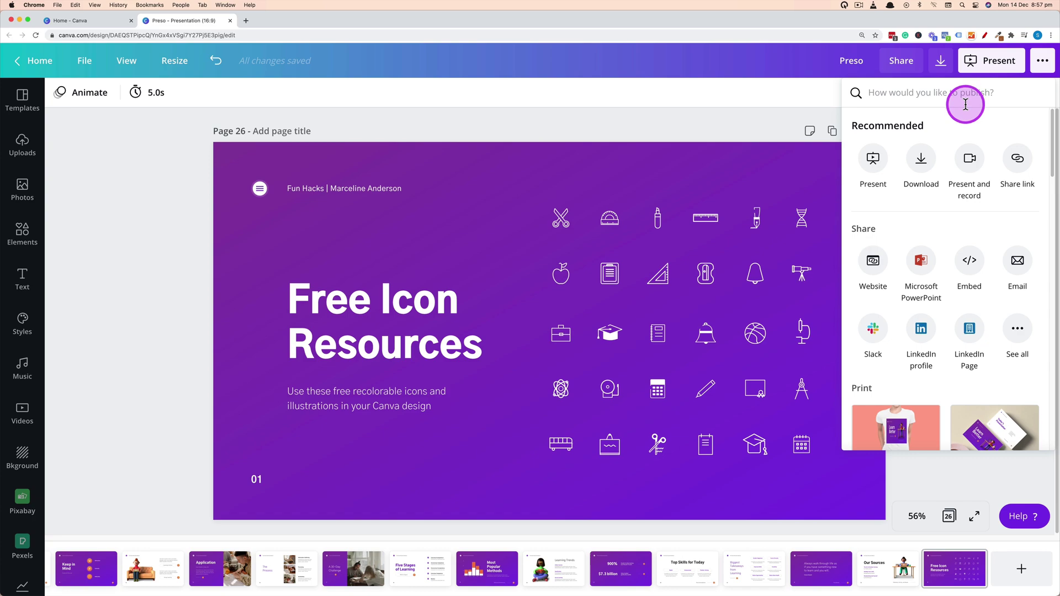
click(970, 161)
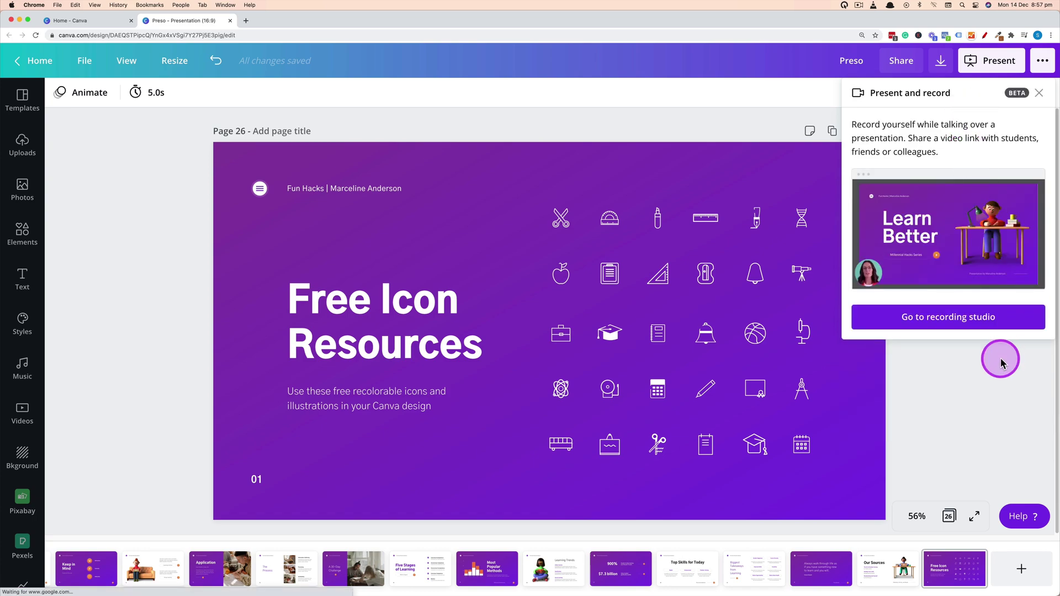
Step: In the recording studio, keep the Default - BlackHole 16ch (Virtual) mic and start recording
click(1021, 319)
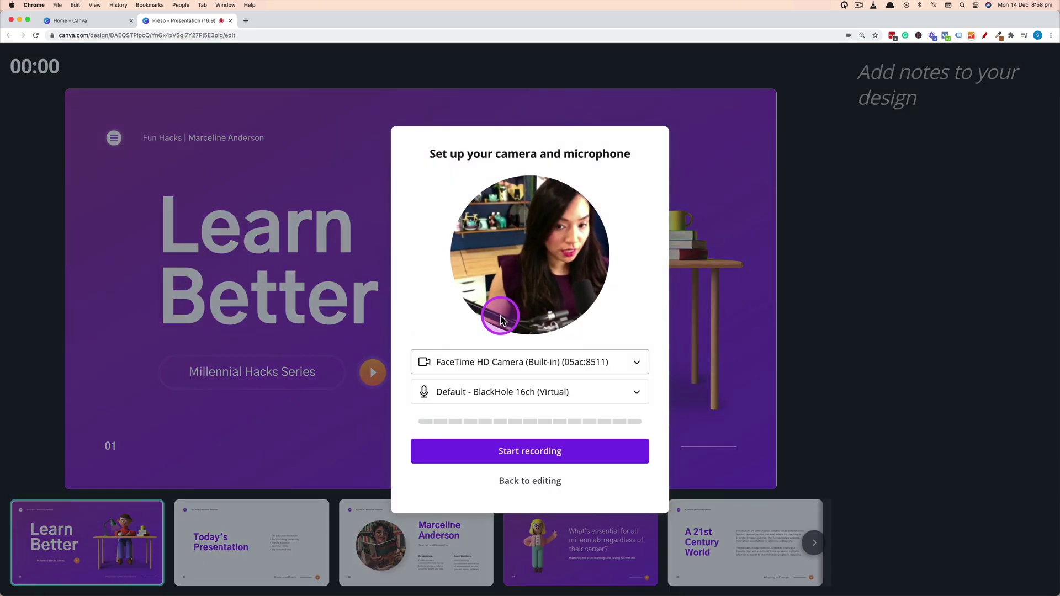
click(640, 392)
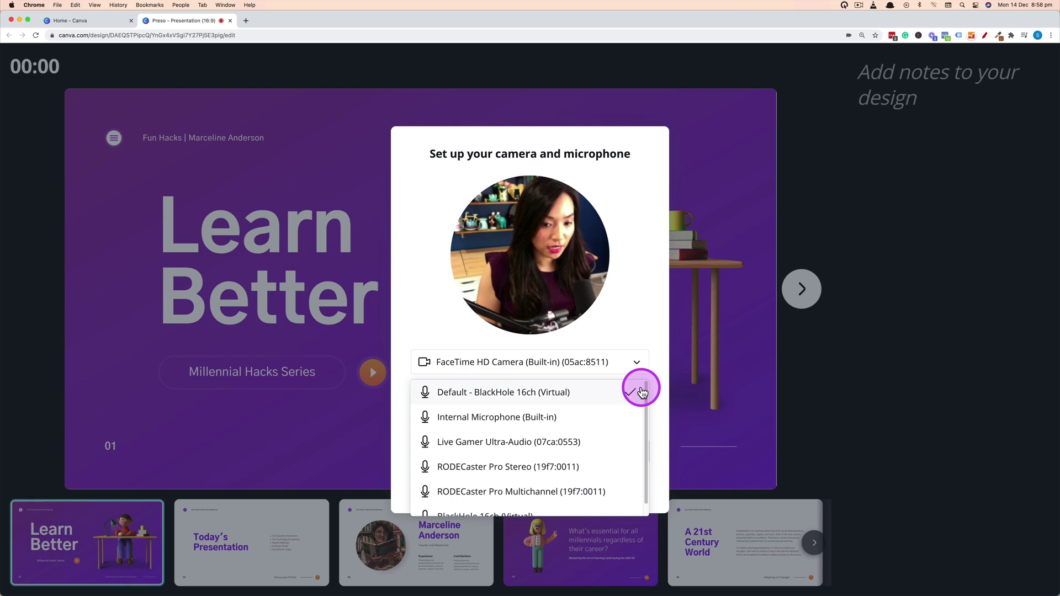
click(644, 340)
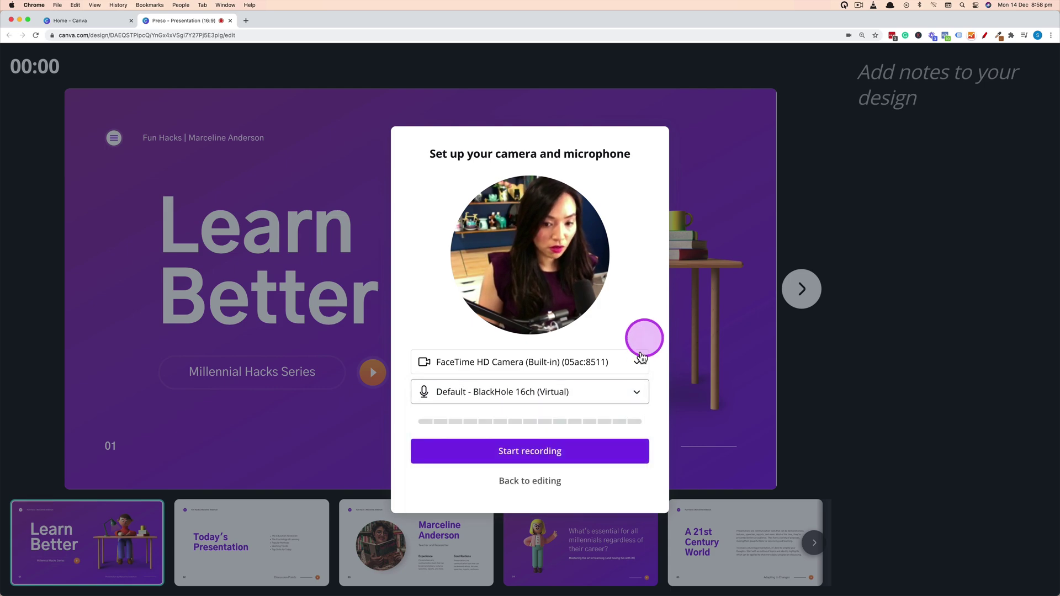
click(579, 450)
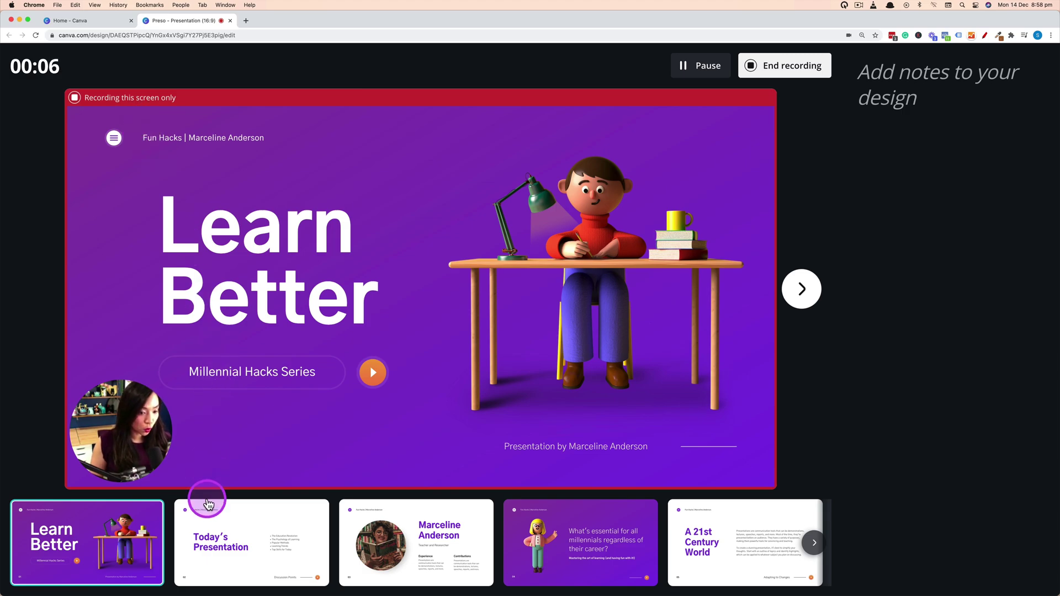
Step: Narrate through the Today's Presentation, presenter profile and A 21st Century World slides
click(248, 536)
click(425, 559)
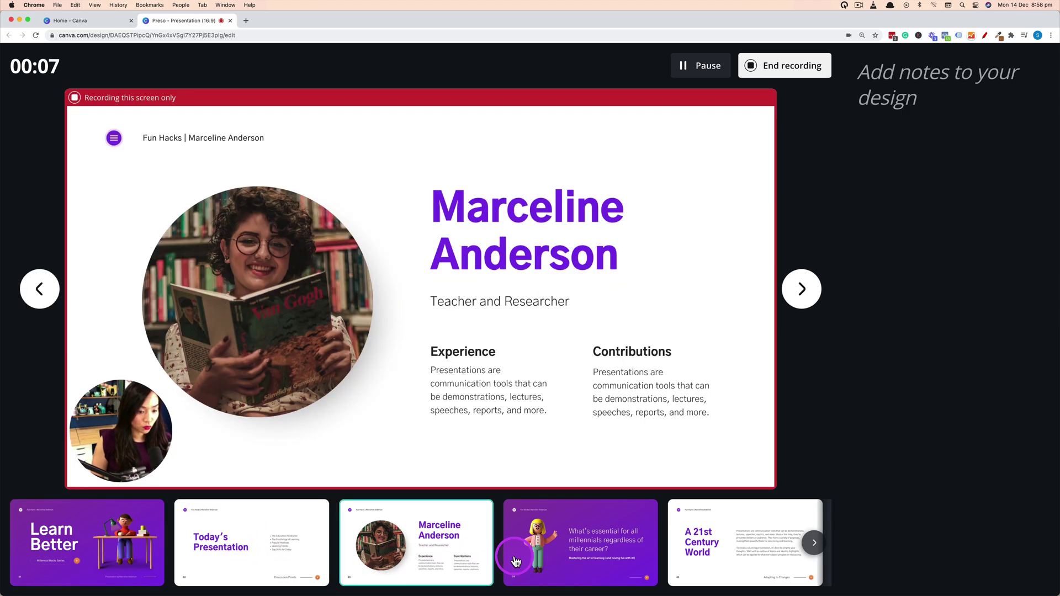
click(517, 562)
click(734, 253)
right_click(721, 105)
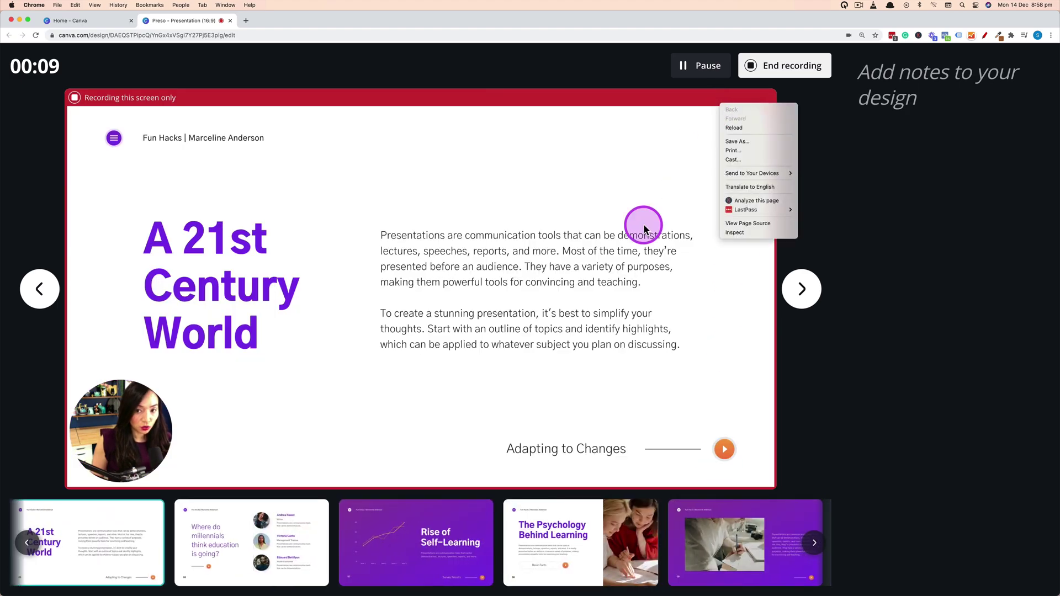
click(650, 184)
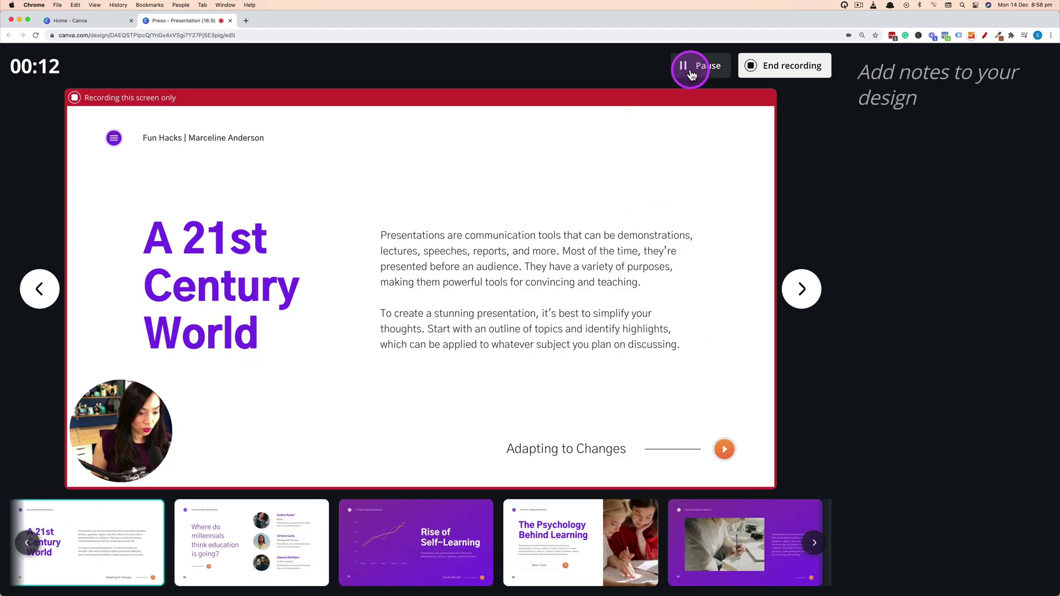
Step: Pause and resume once, show The Psychology Behind Learning and video slides, then end recording
click(691, 72)
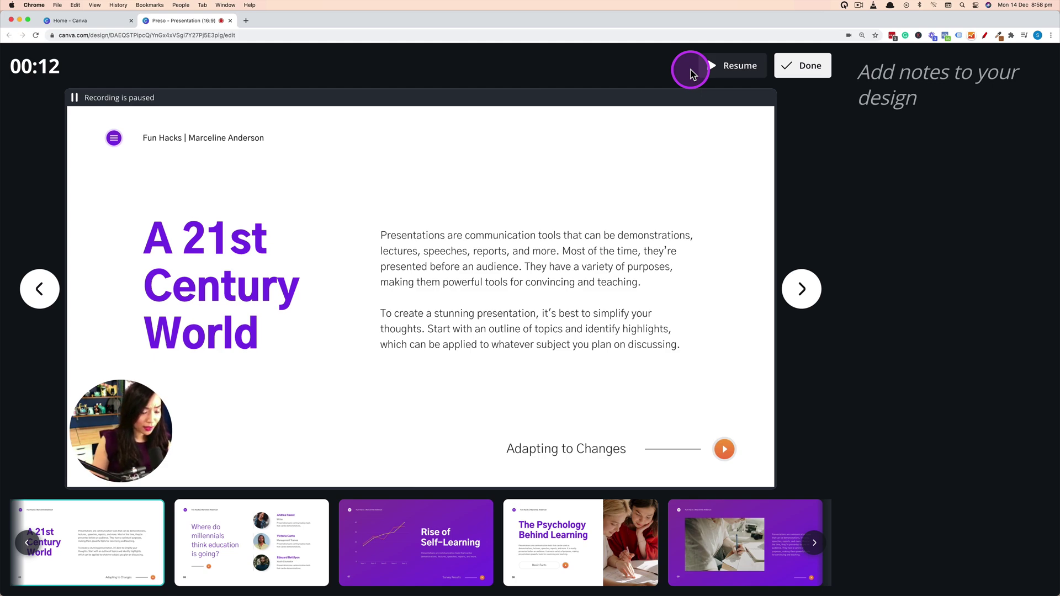
click(721, 64)
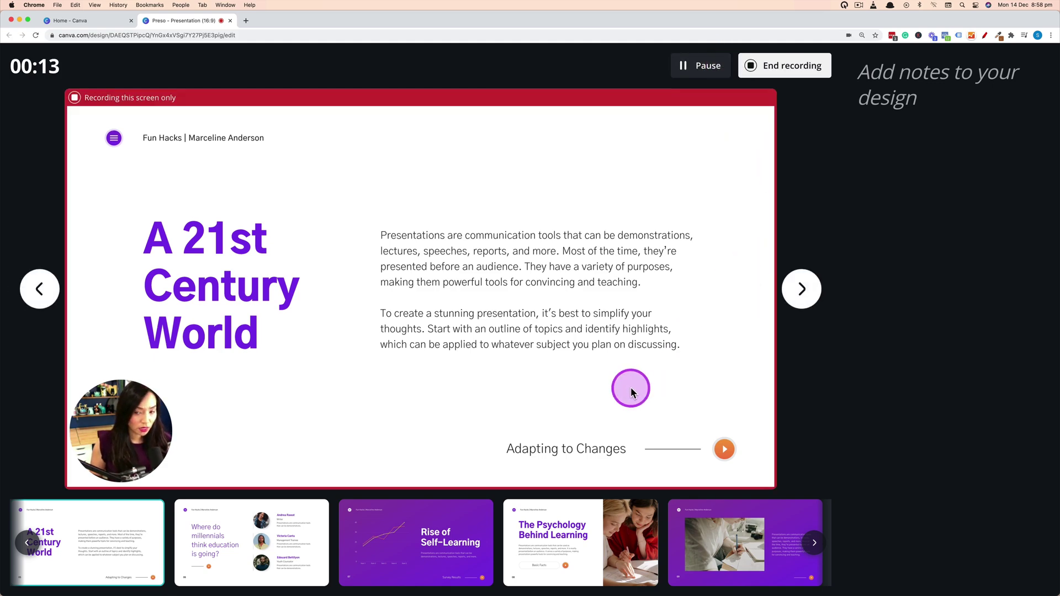
click(600, 536)
click(704, 544)
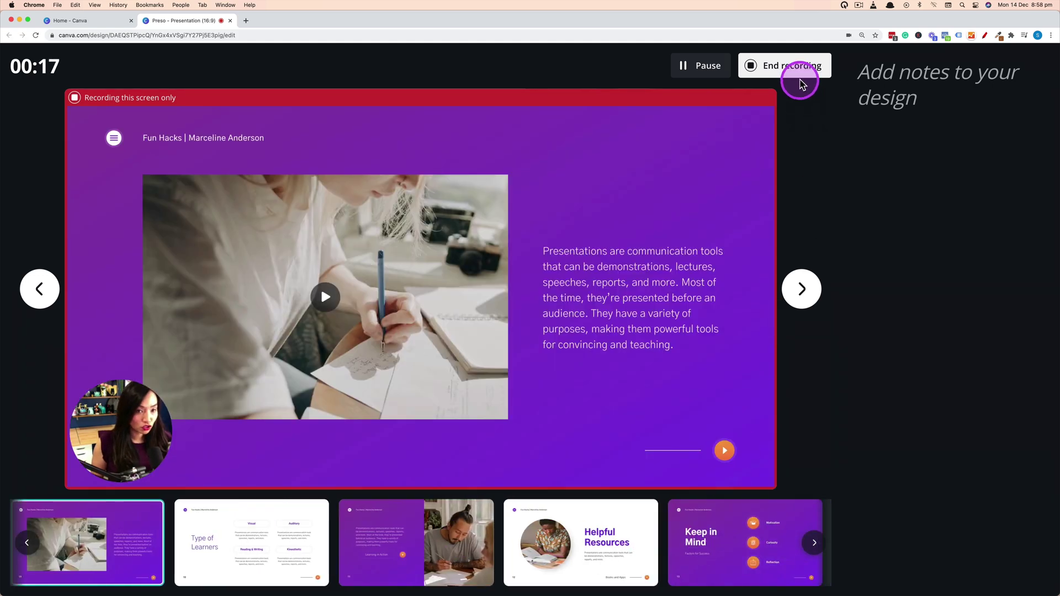
click(792, 68)
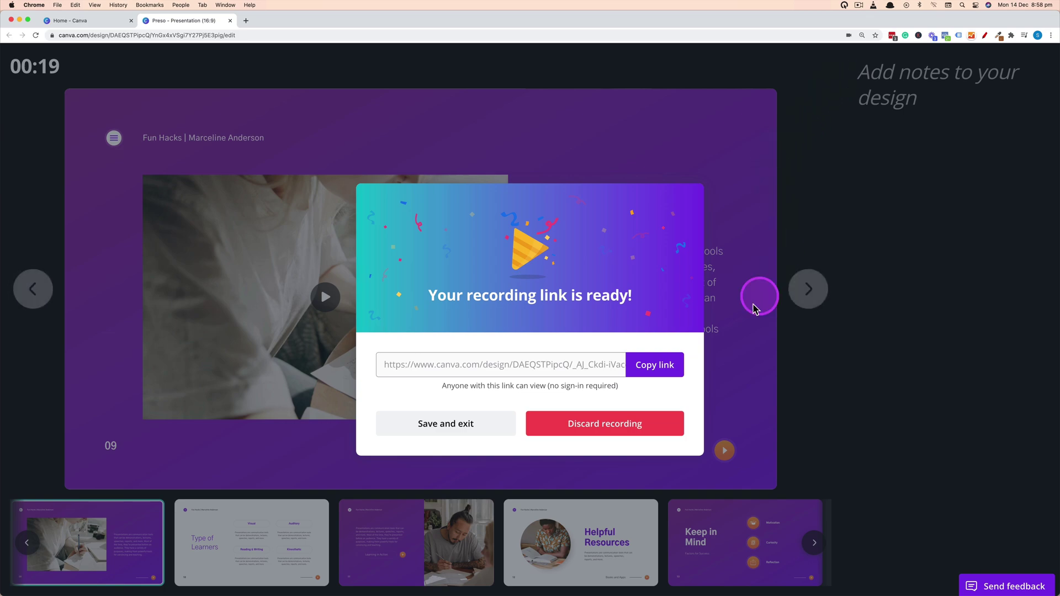
Step: Copy the uploaded recording's shareable link and open it in a new Chrome tab
click(684, 366)
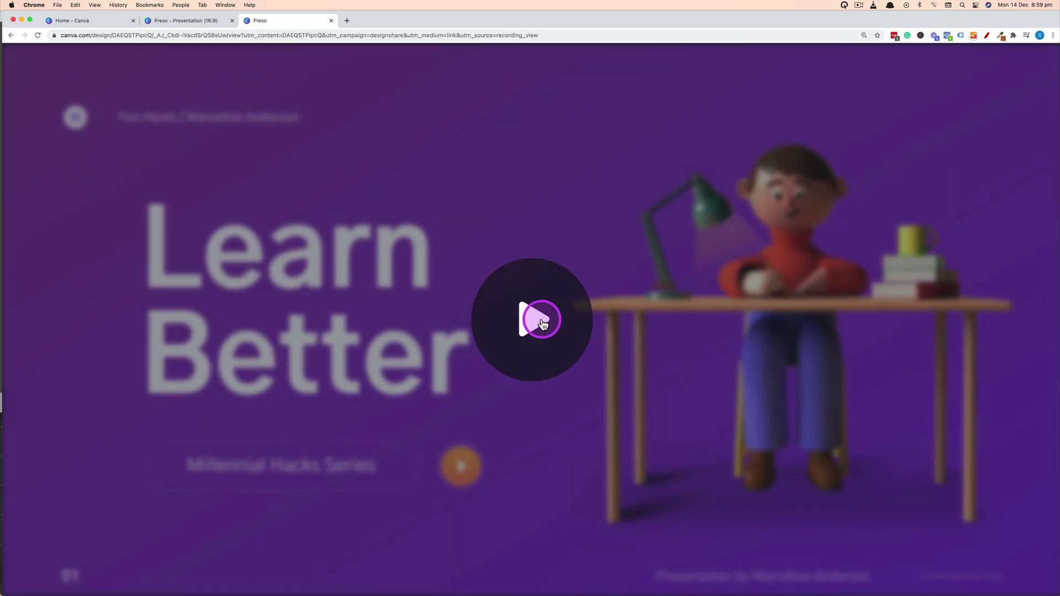
Step: Play the shared recording for a few seconds to check the webcam bubble, then pause
click(541, 323)
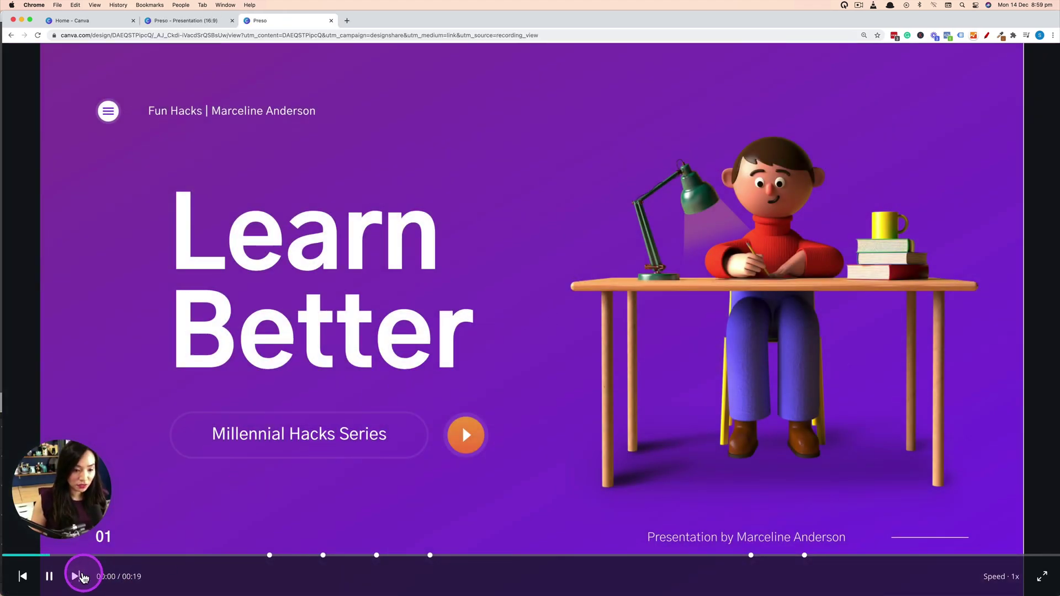
click(49, 577)
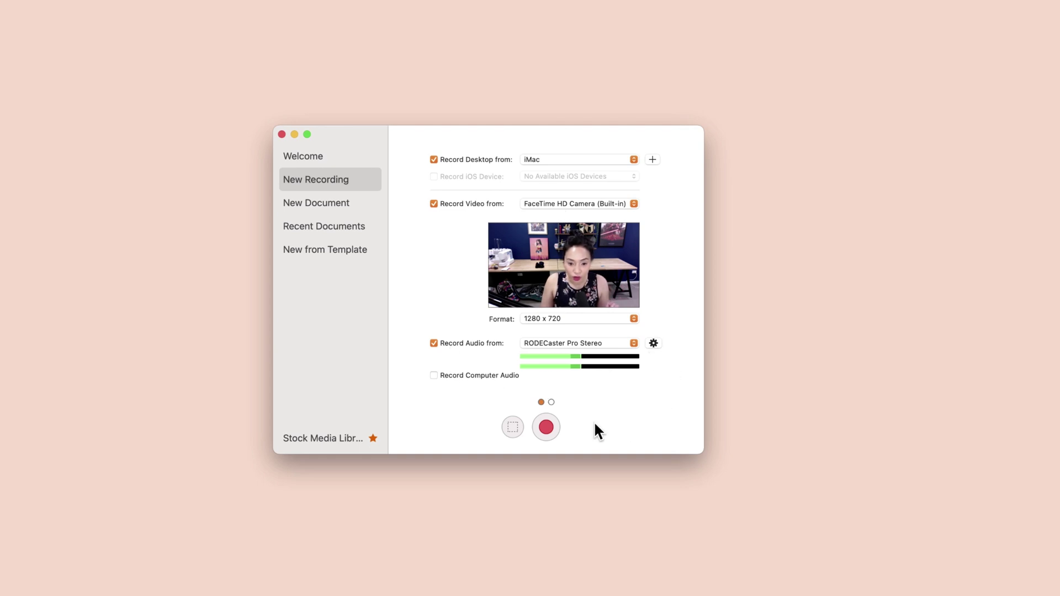
Step: Record the desktop and camera, then shrink the webcam clip into the canvas's bottom-right corner
click(546, 426)
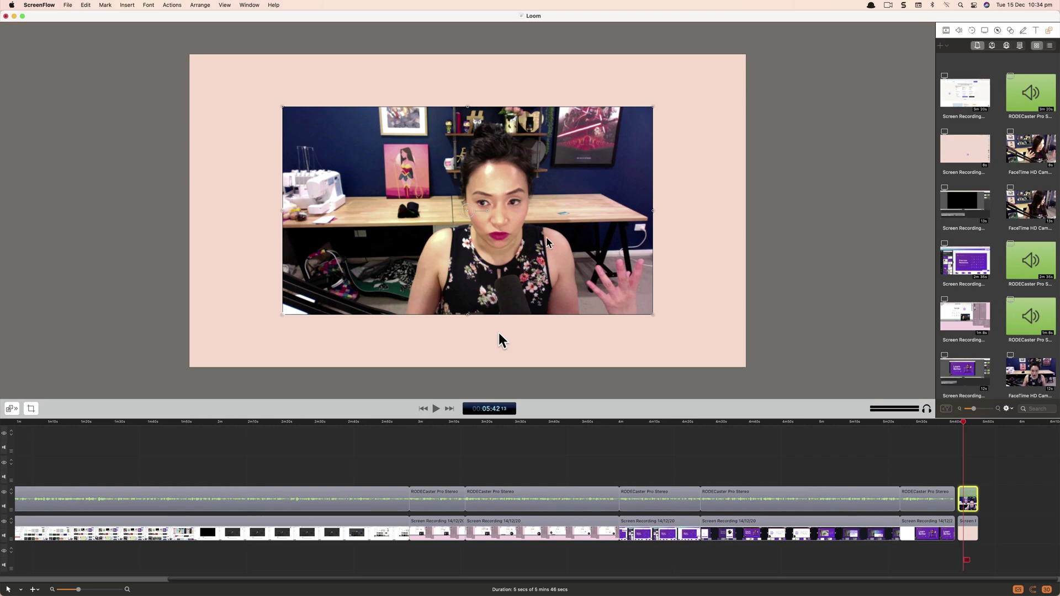
drag(546, 243, 599, 243)
drag(335, 106, 506, 213)
drag(574, 254, 577, 303)
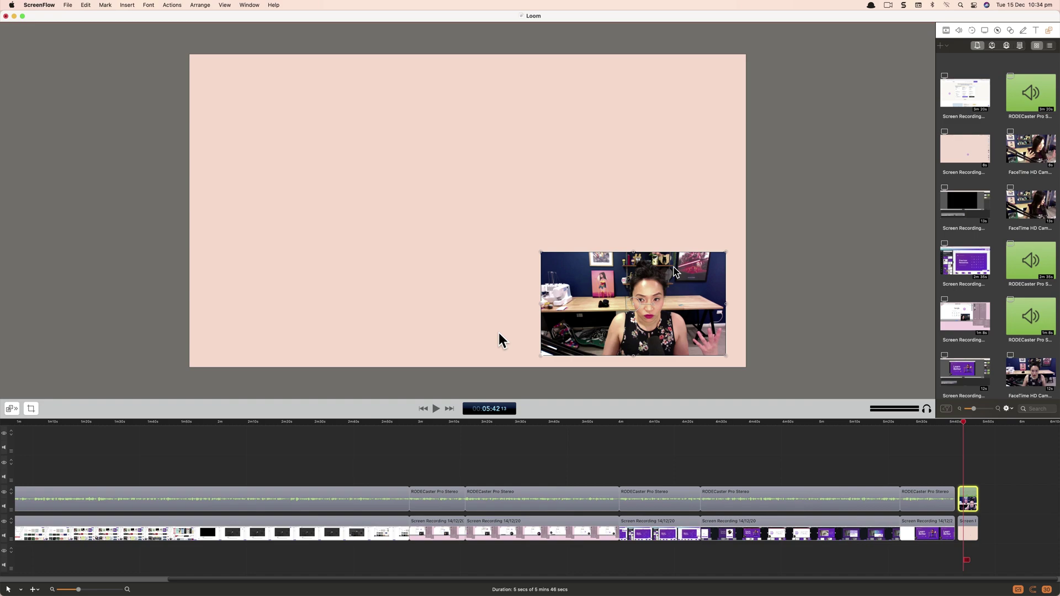
Step: Scale the webcam clip to 35% in Video properties and drag it to the lower-left corner
click(945, 30)
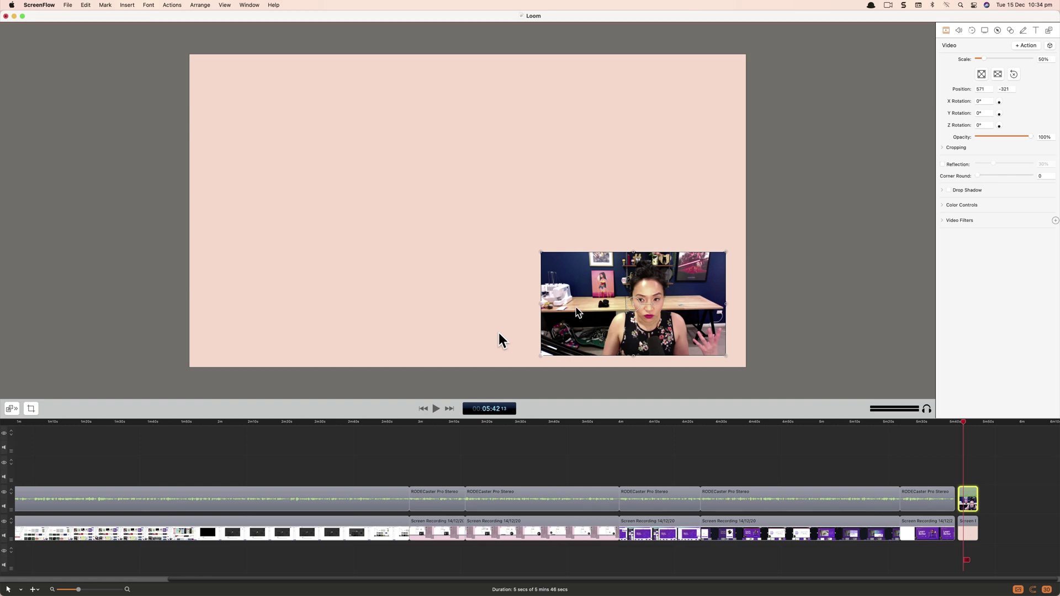
drag(674, 282, 323, 301)
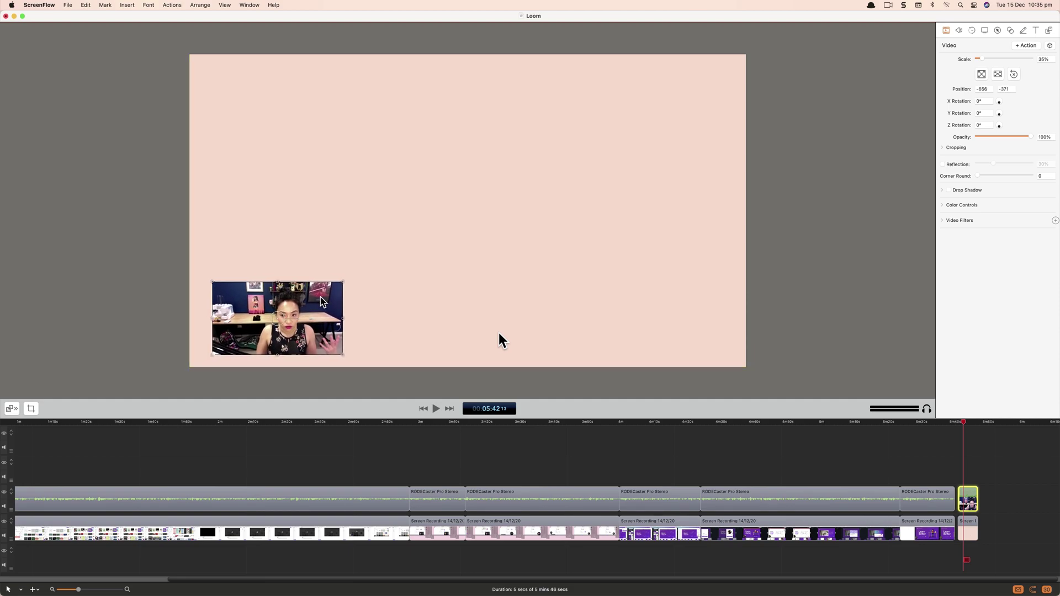